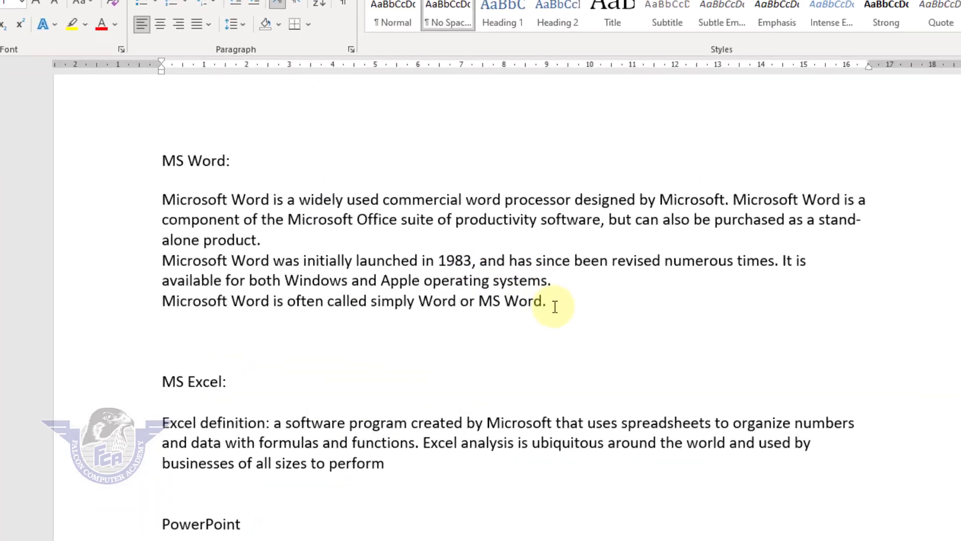
# Apply the Heading 2 style to the last two paragraphs under MS Word and the last two lines of the MS Excel paragraph
pyautogui.moveTo(551, 303); pyautogui.dragTo(166, 244)
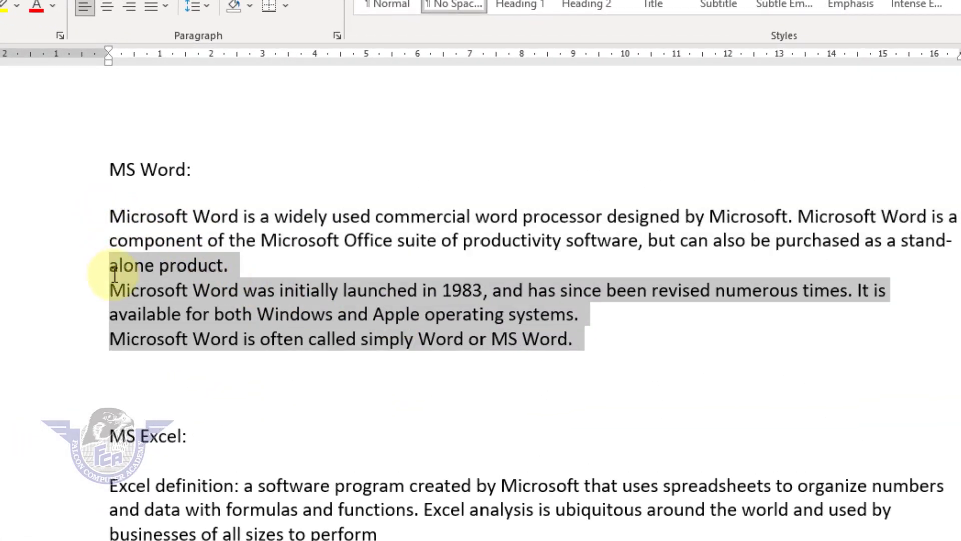
pyautogui.moveTo(114, 275); pyautogui.dragTo(111, 292)
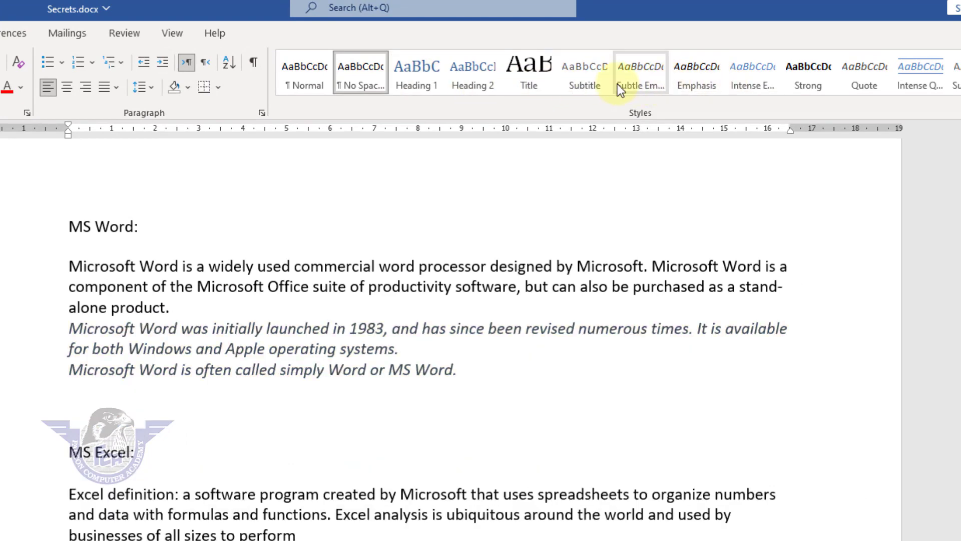
pyautogui.click(474, 83)
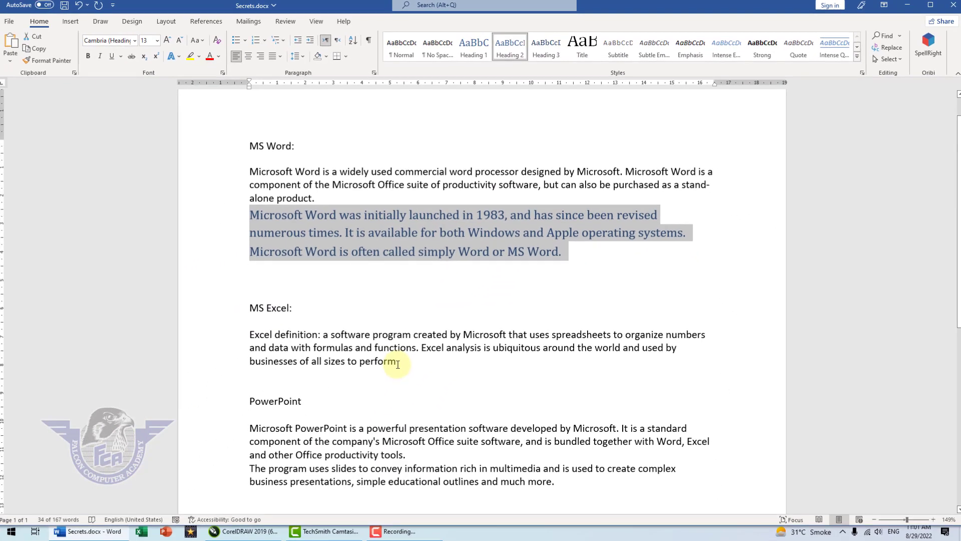
pyautogui.moveTo(339, 473); pyautogui.dragTo(148, 455)
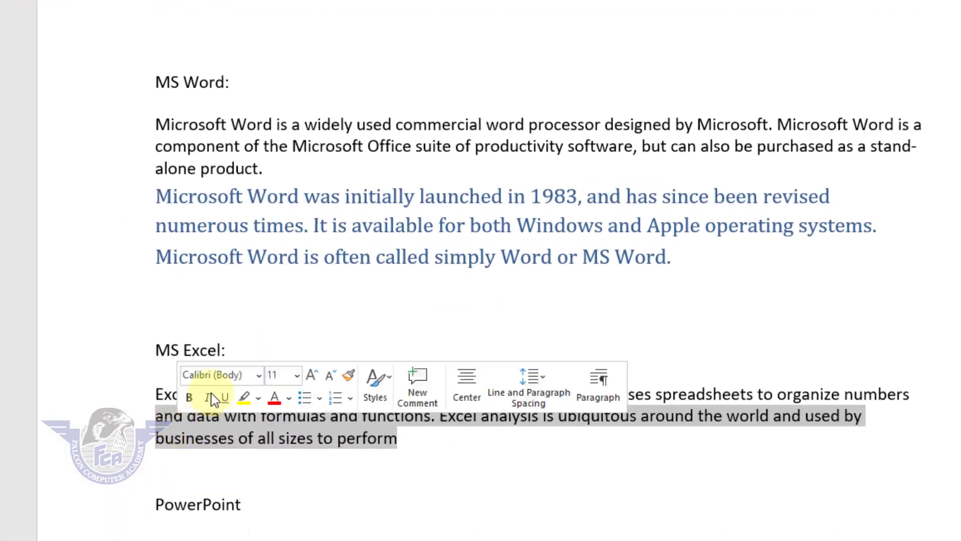
pyautogui.click(546, 1)
pyautogui.scroll(-1, 470, 379)
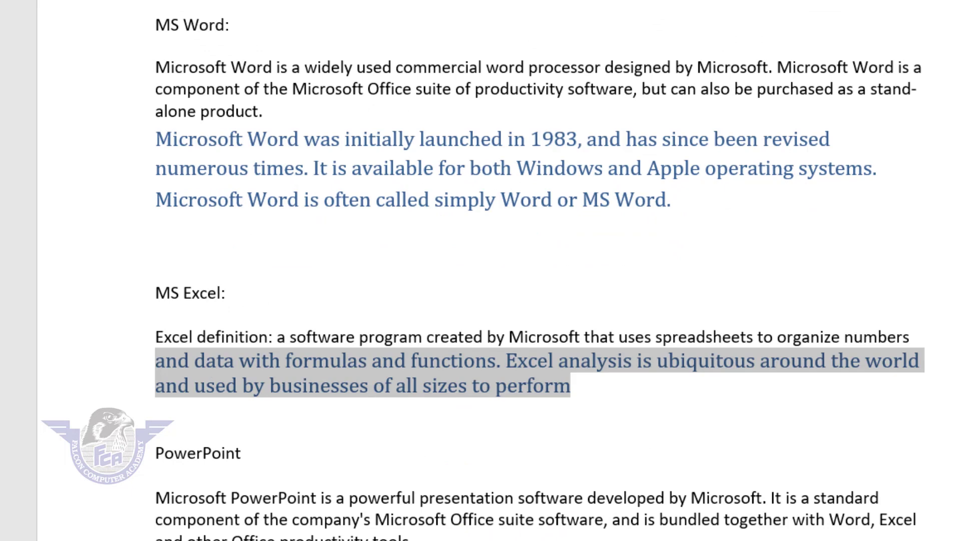
# Apply the Heading 2 style to the last paragraph of the PowerPoint section
pyautogui.click(570, 386)
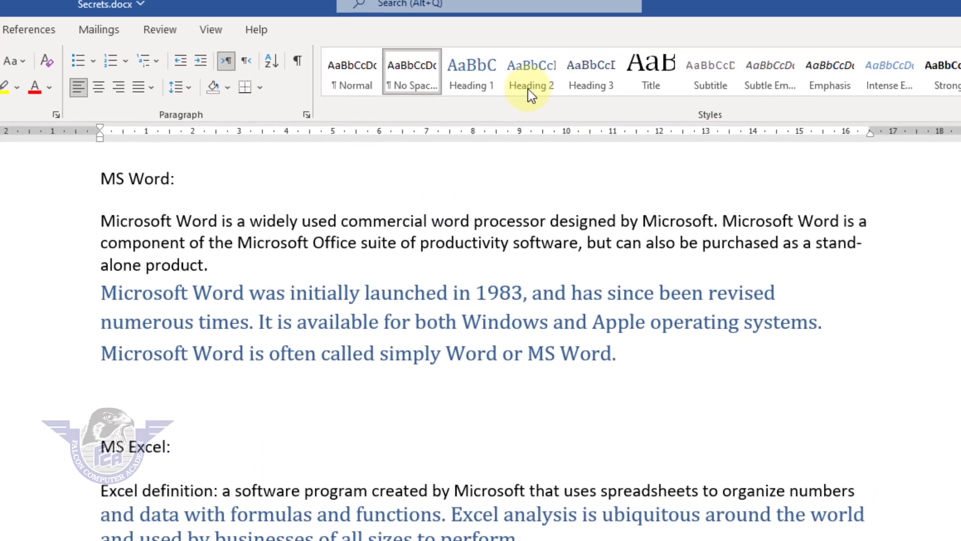
pyautogui.click(531, 91)
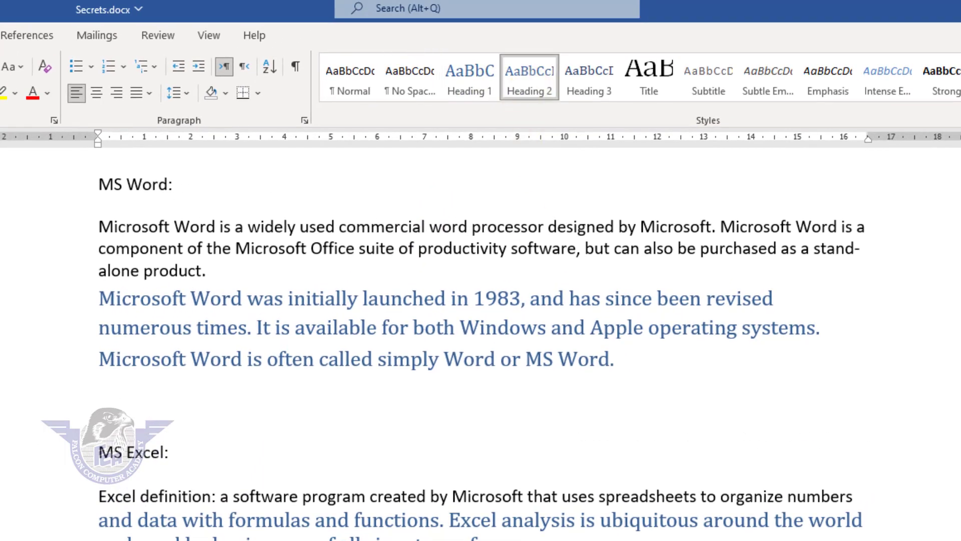
pyautogui.hotkey('ctrl', 'z')
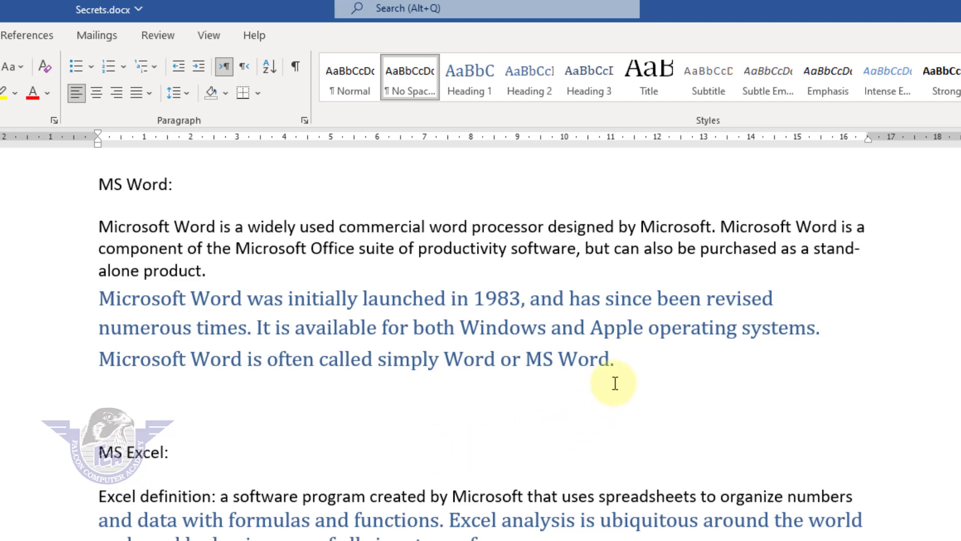
# Select all text in the document with formatting similar to the blue Heading 2 passage under MS Word
pyautogui.moveTo(616, 358); pyautogui.dragTo(130, 312)
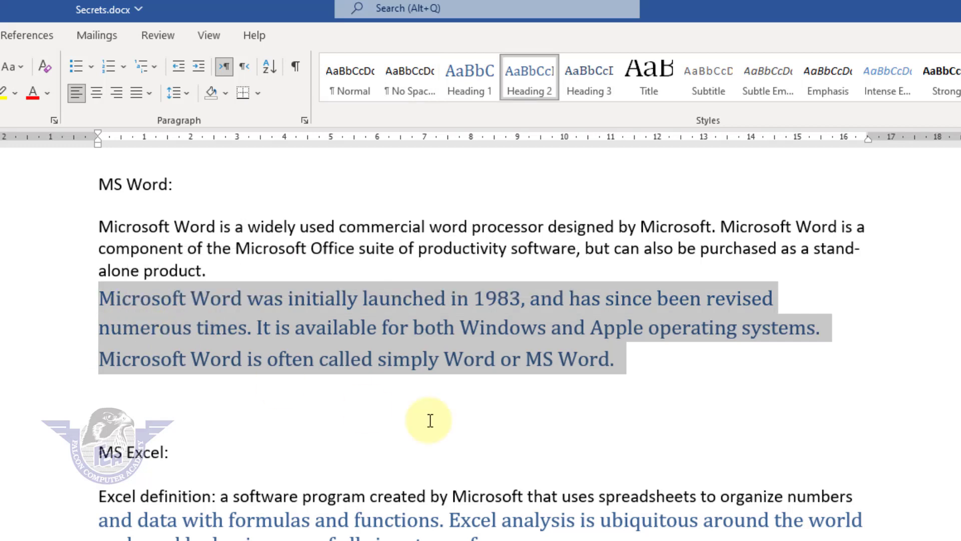
pyautogui.click(579, 456)
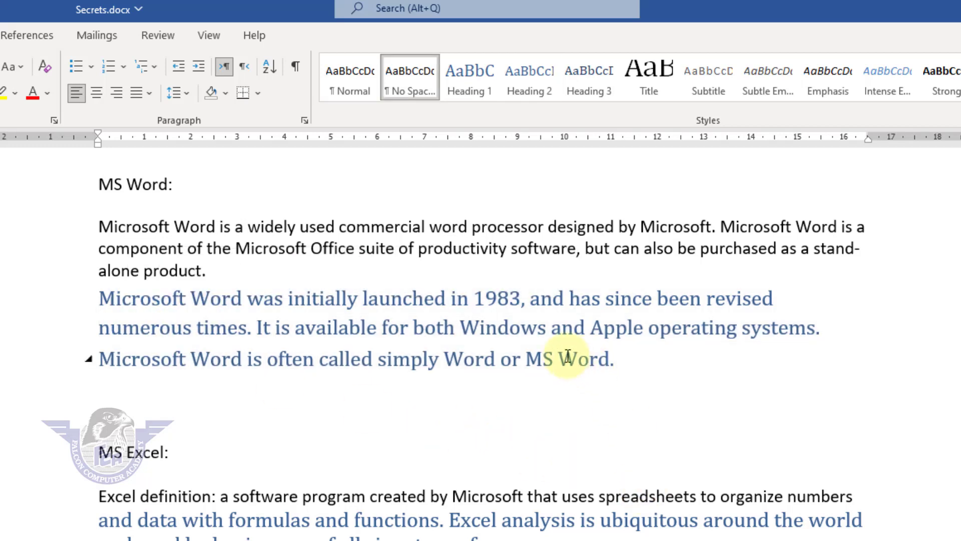
pyautogui.click(530, 328)
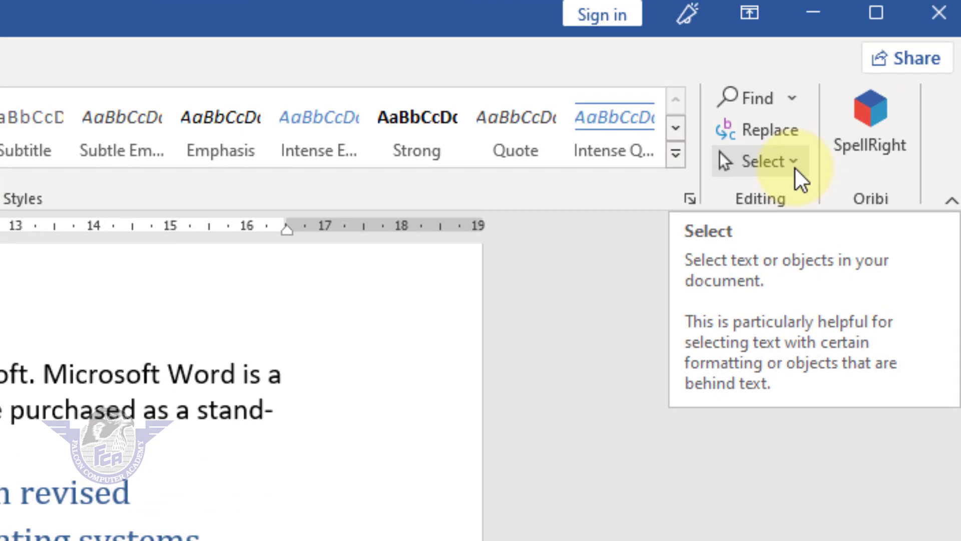
pyautogui.click(794, 162)
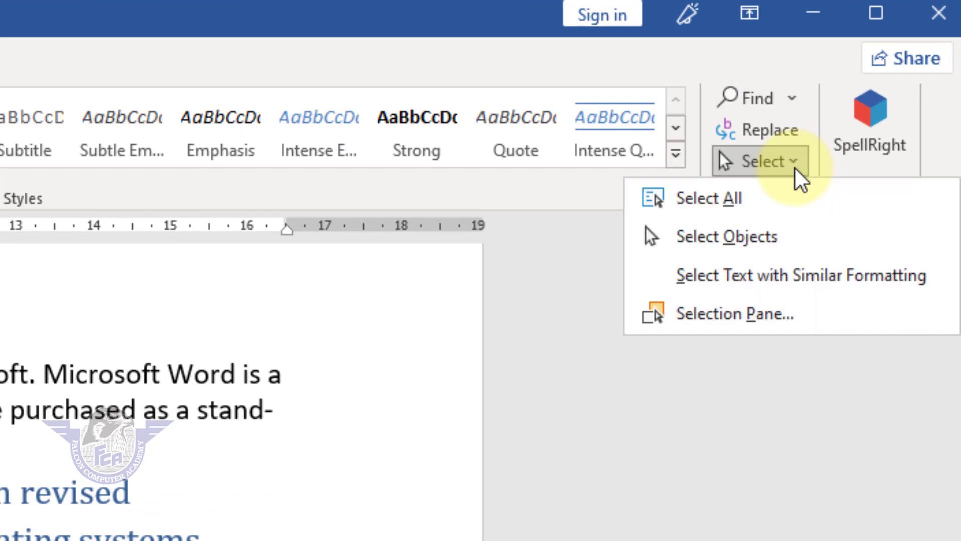
pyautogui.click(789, 276)
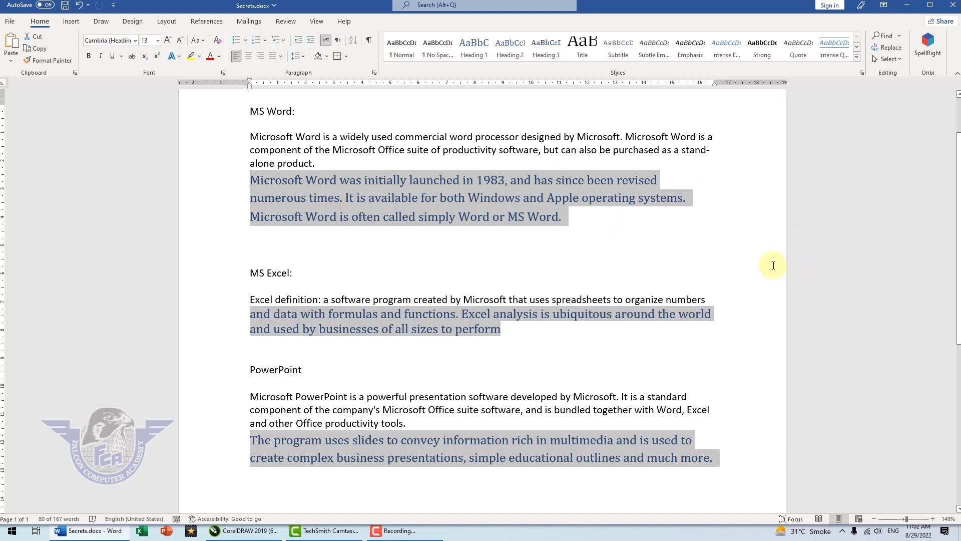
# Make all the selected Heading 2 passages bold, italic, underlined and red
pyautogui.click(89, 56)
pyautogui.click(100, 58)
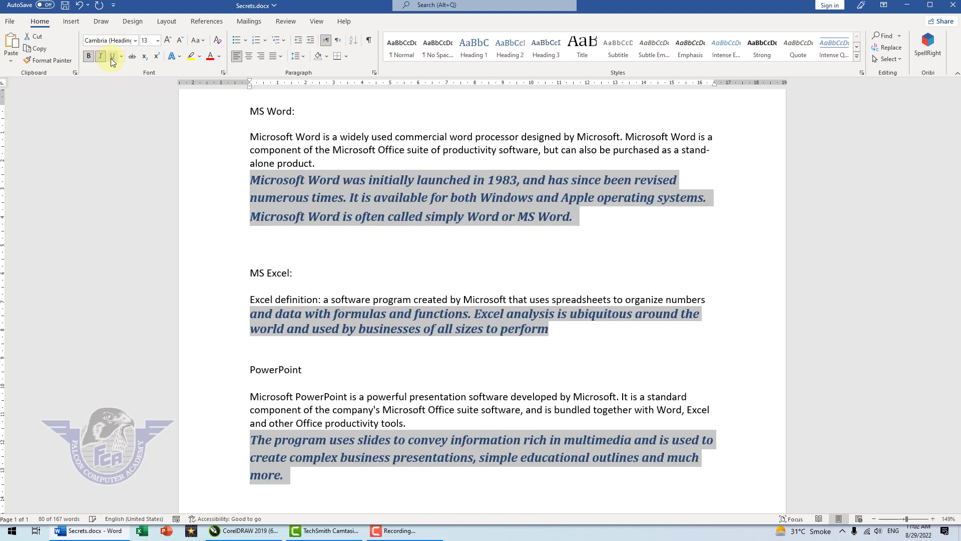
pyautogui.click(111, 57)
pyautogui.click(211, 58)
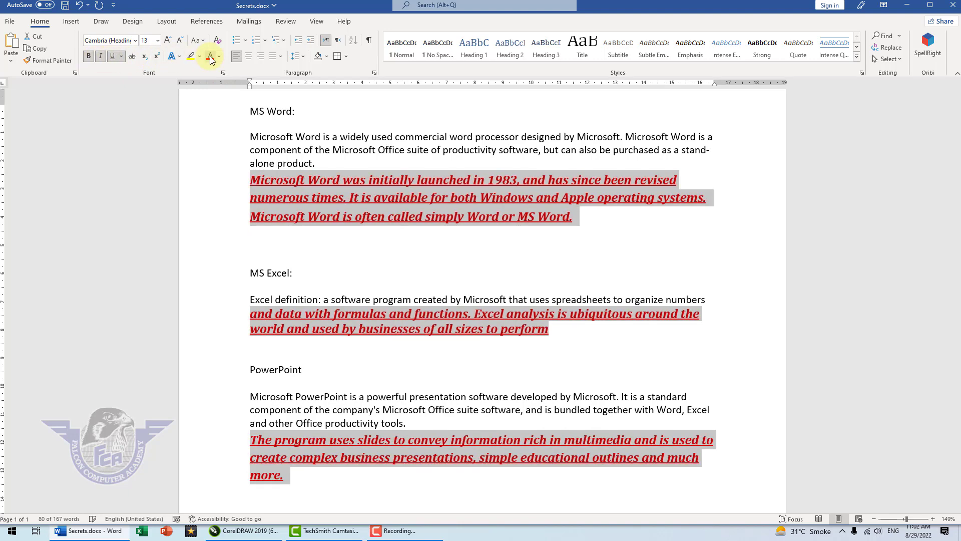
# Reset the selected passages to the No Spacing style
pyautogui.click(436, 54)
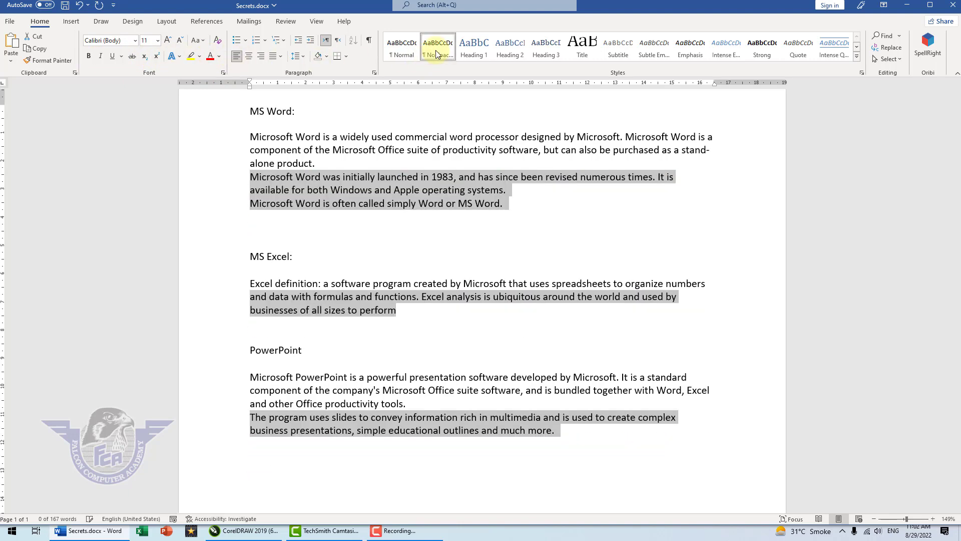
pyautogui.click(404, 51)
pyautogui.hotkey('ctrl', 'z')
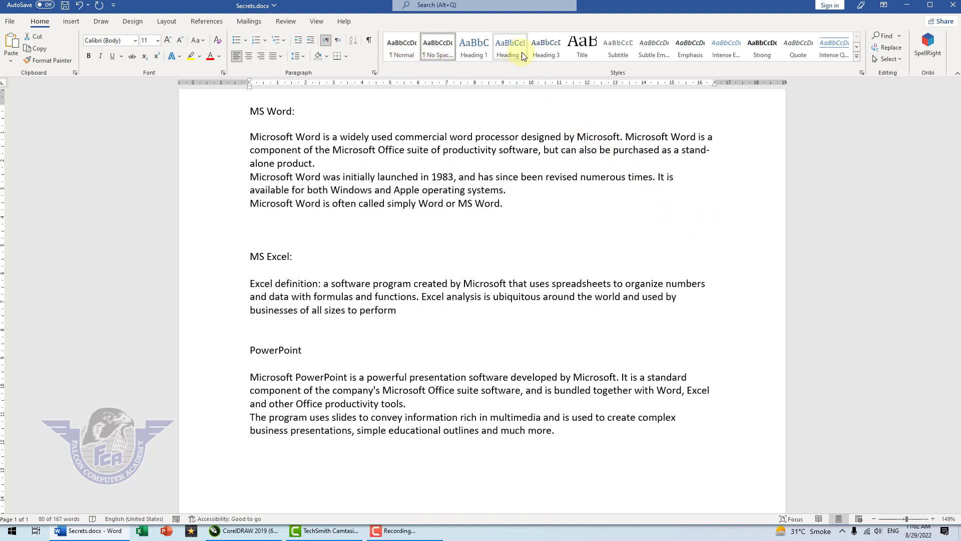
# Try the Heading 3 style on the selected passages, set them to Normal instead and clear the selection
pyautogui.click(545, 50)
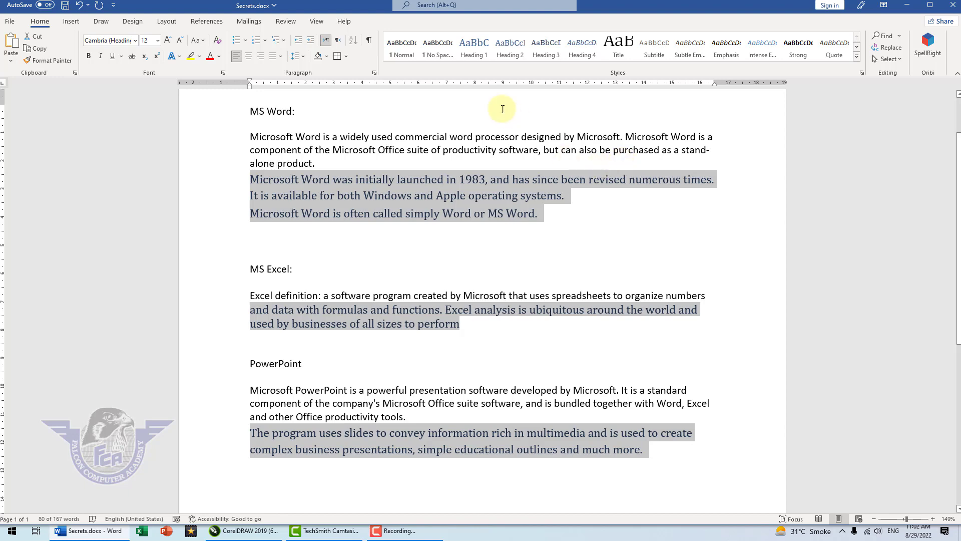
pyautogui.click(403, 50)
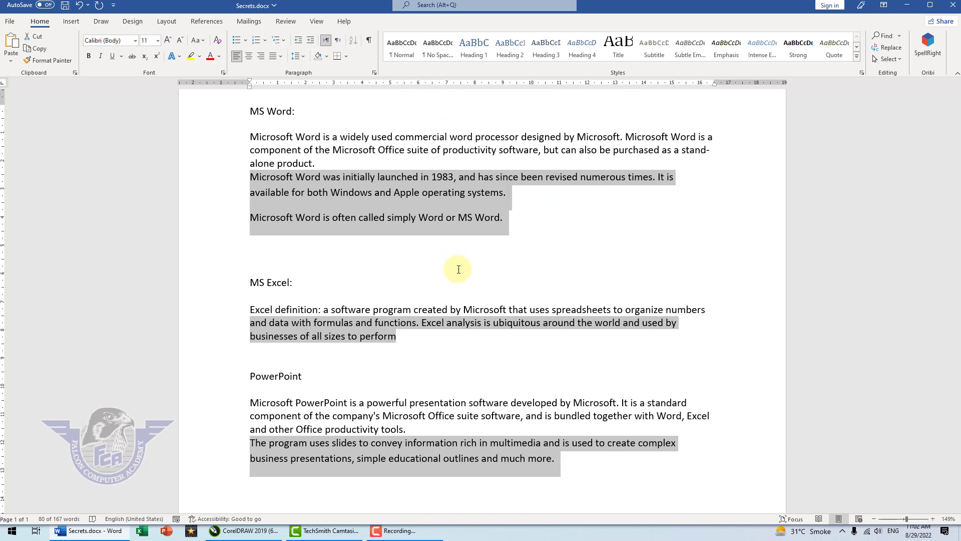
pyautogui.click(335, 381)
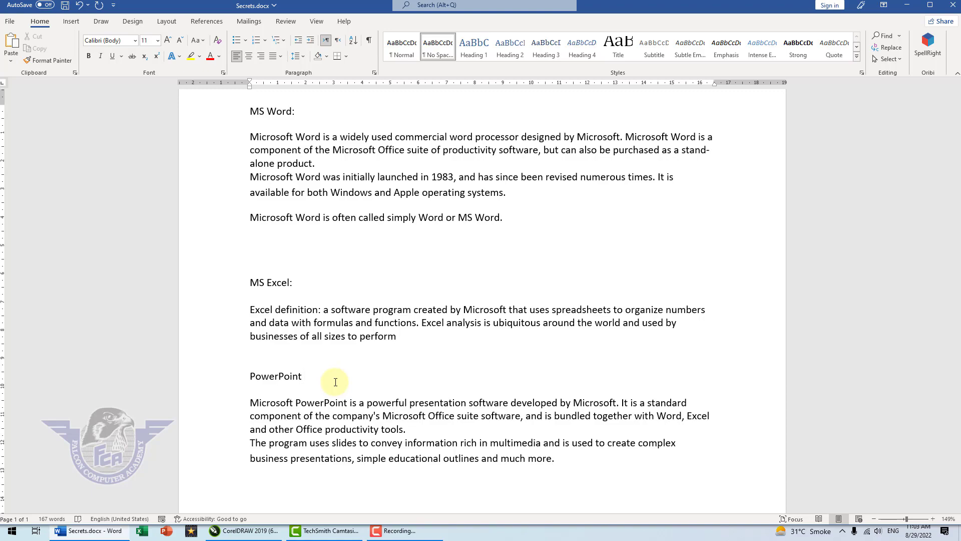
# Apply the Heading 1 style to the "MS Word:" title line
pyautogui.click(302, 112)
pyautogui.click(221, 111)
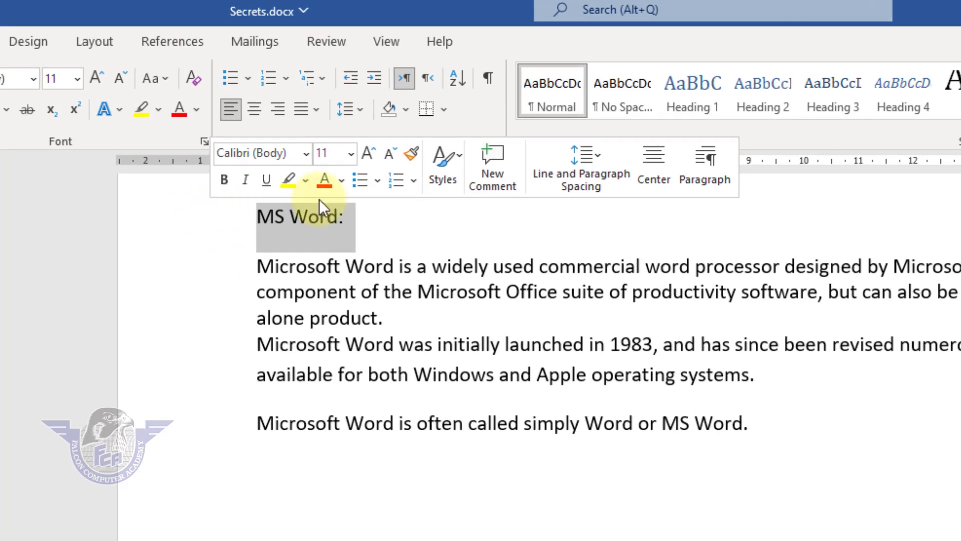
pyautogui.click(691, 103)
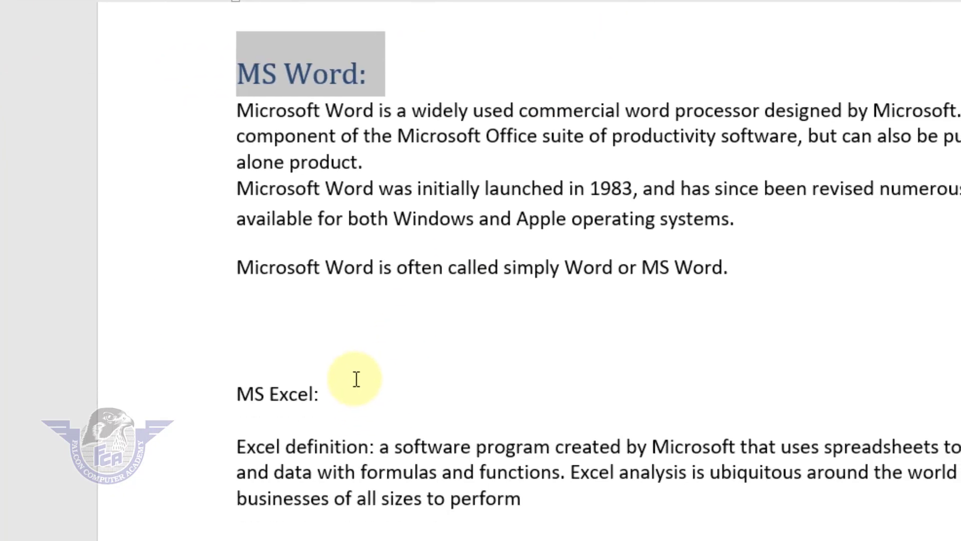
# Apply the Heading 1 style to the "MS Excel:" and "PowerPoint" title lines
pyautogui.moveTo(325, 314); pyautogui.dragTo(228, 314)
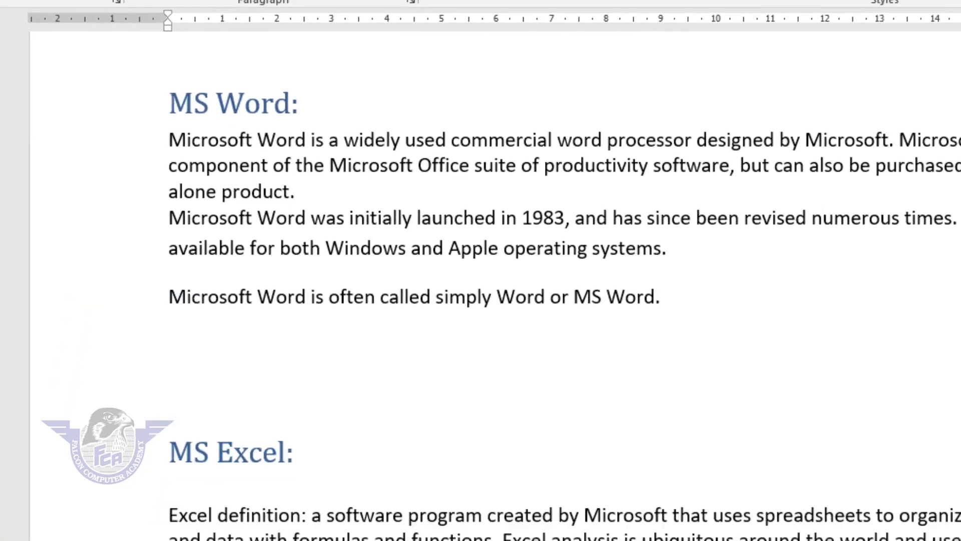
pyautogui.moveTo(327, 410); pyautogui.dragTo(213, 411)
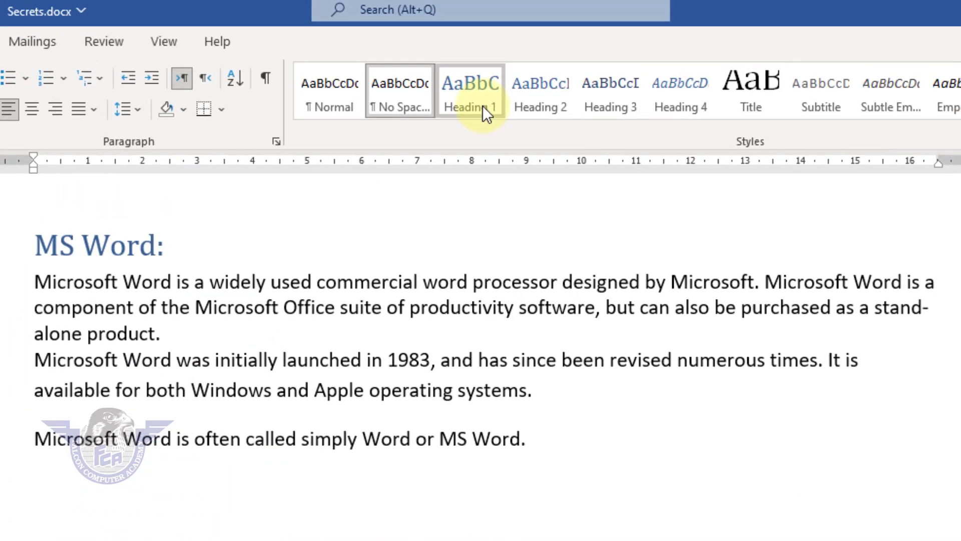
pyautogui.click(482, 107)
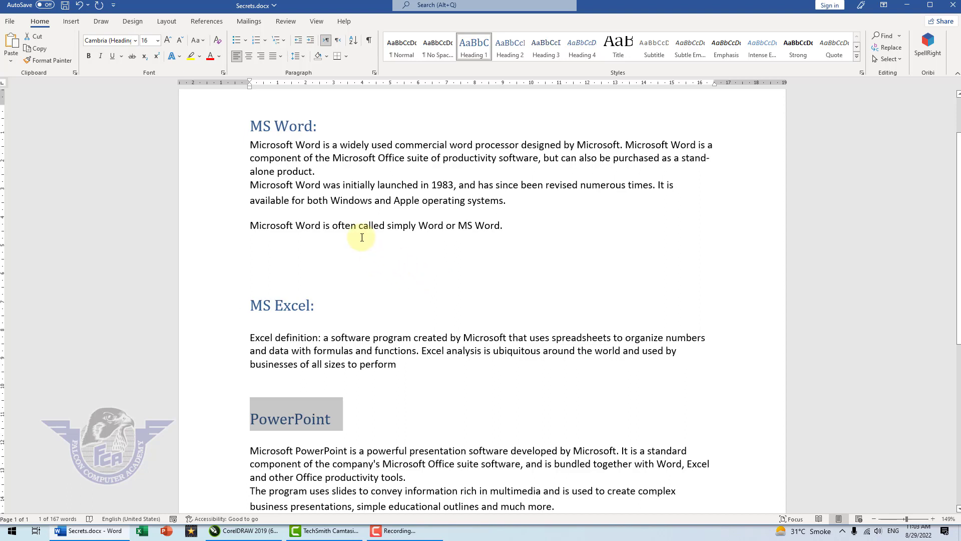
# Select all section titles by matching the formatting of the "MS Word:" heading
pyautogui.click(294, 126)
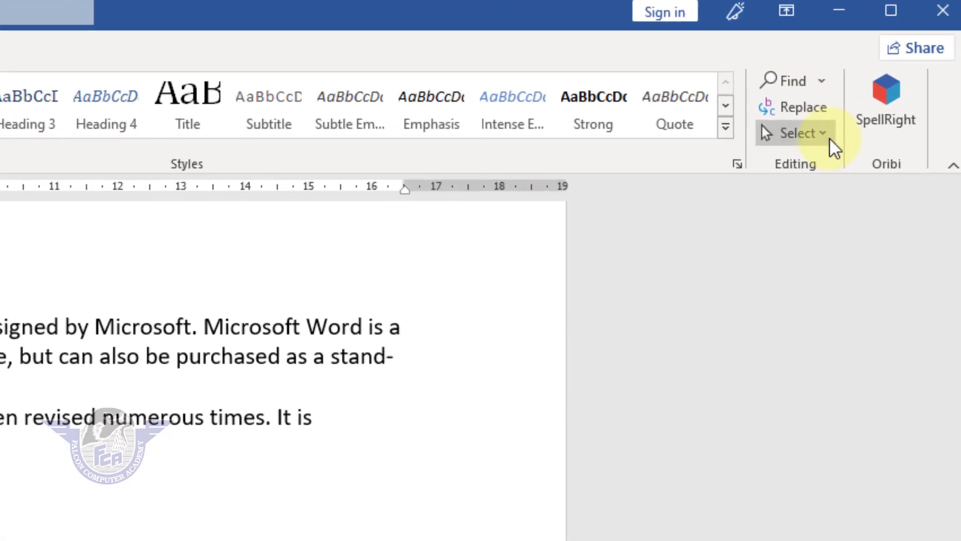
pyautogui.click(830, 140)
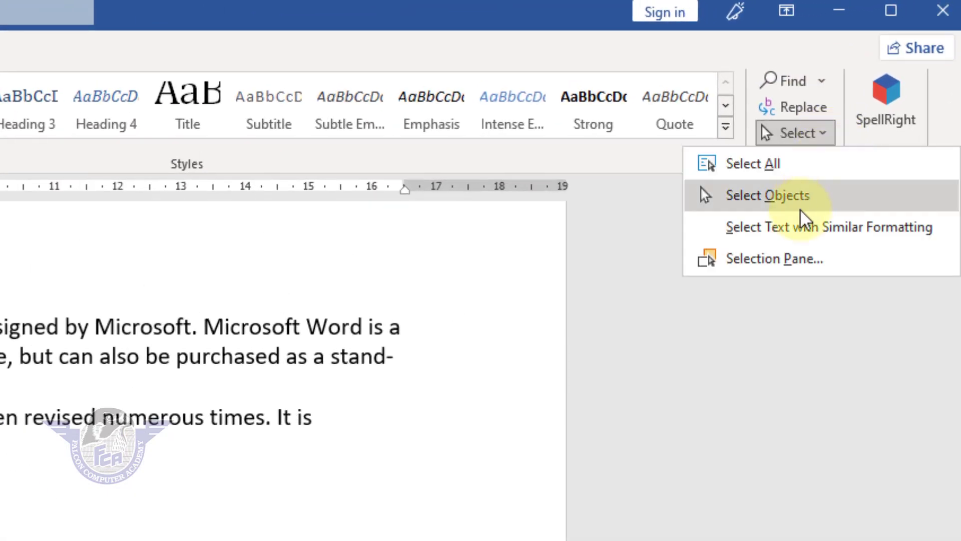
pyautogui.click(800, 243)
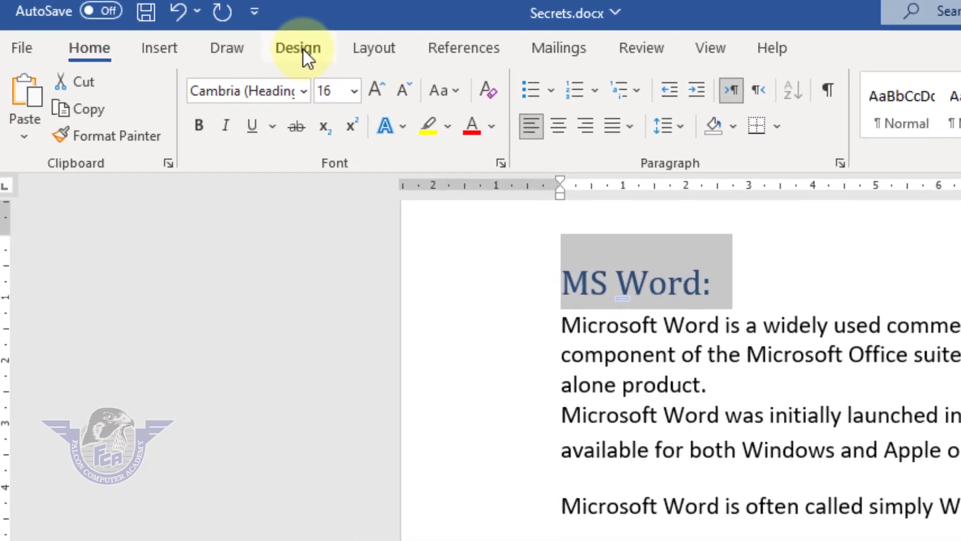
# Try out document style sets and apply the one that shows Heading 1 titles in white capitals on blue bars
pyautogui.click(302, 48)
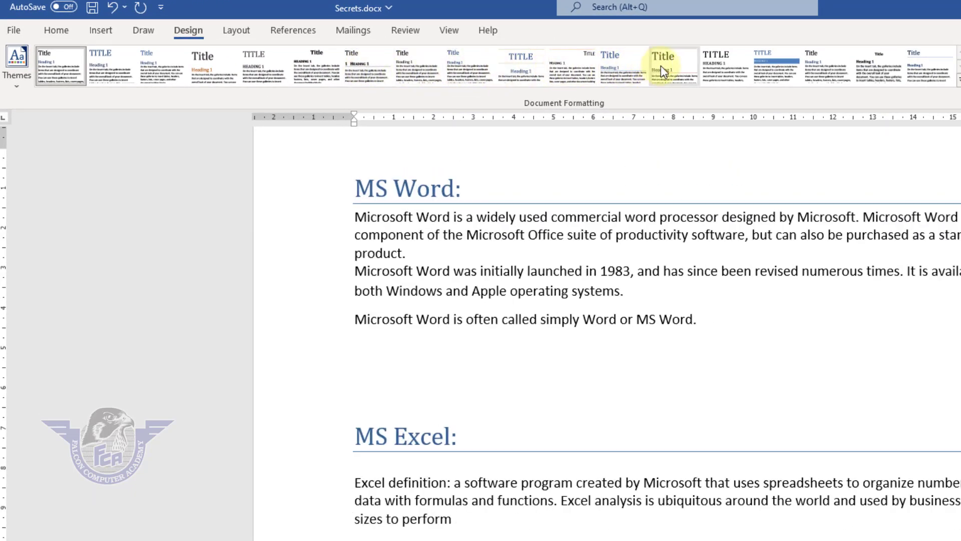
pyautogui.click(691, 65)
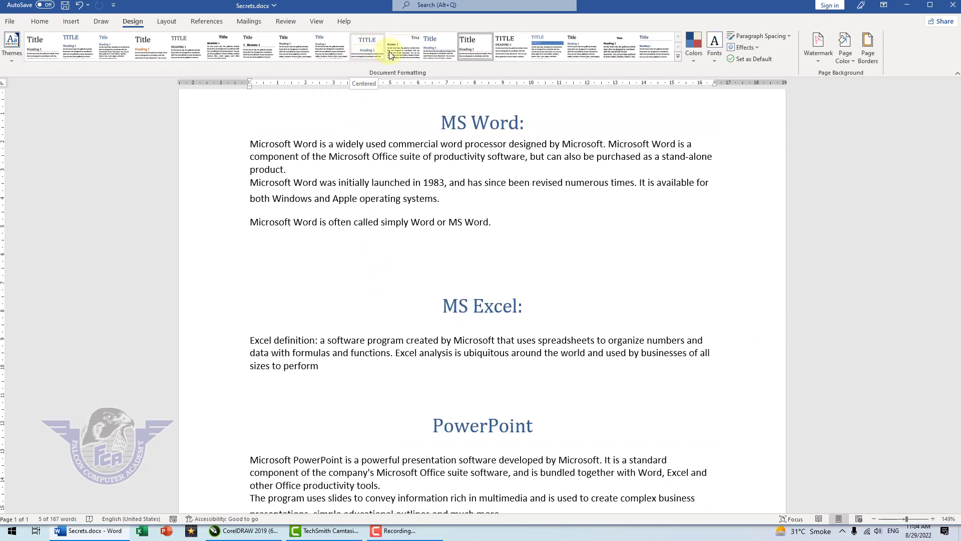
pyautogui.click(554, 52)
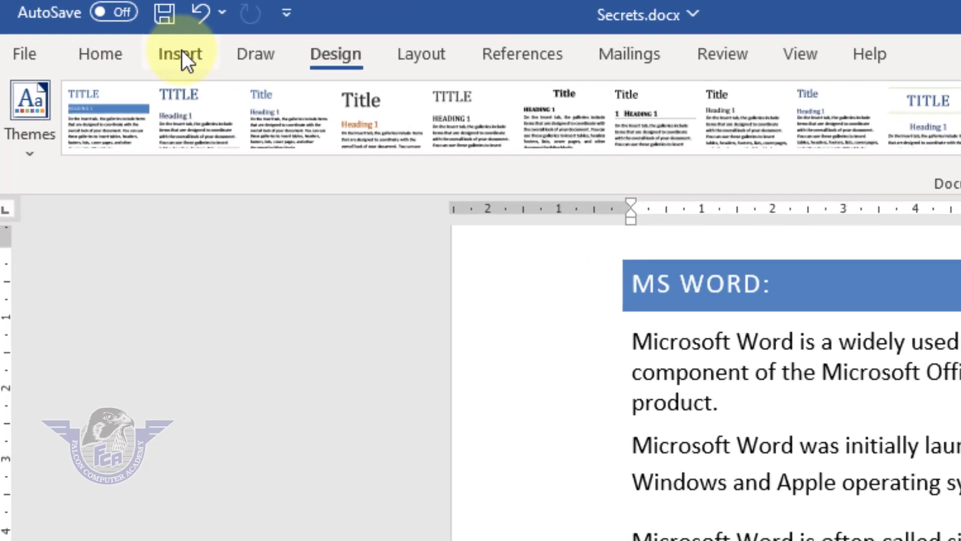
# Draw an oval over the MS Word section's text and a five-pointed star to the right of it
pyautogui.click(70, 21)
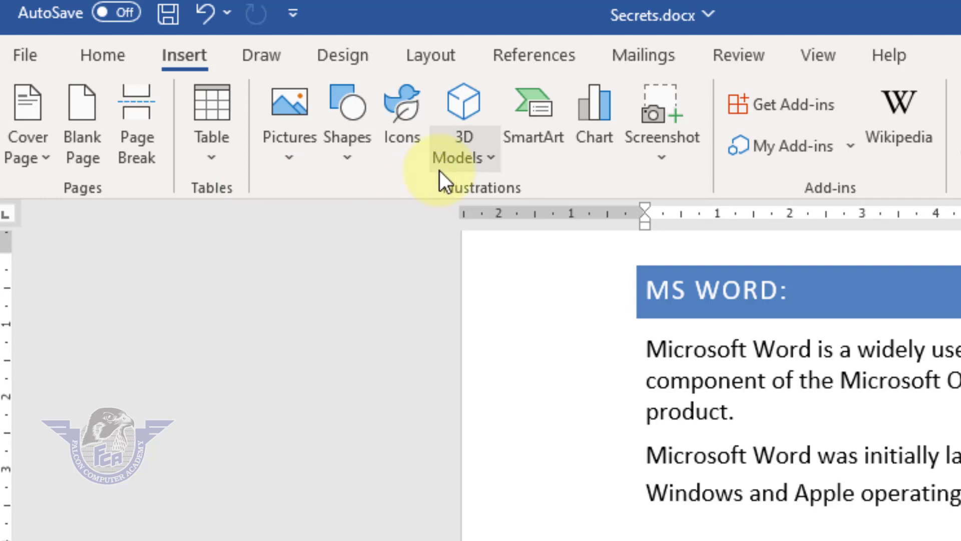
pyautogui.click(337, 157)
pyautogui.click(428, 220)
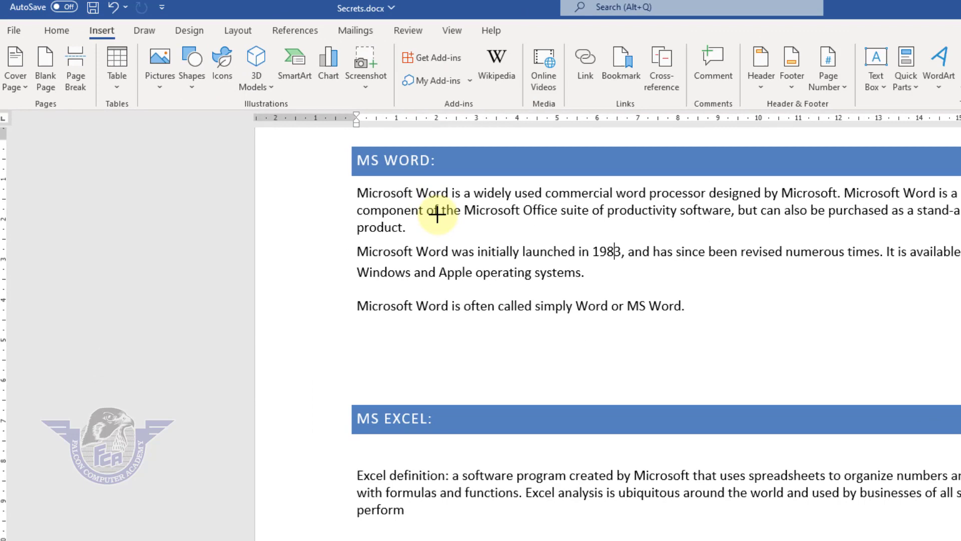
pyautogui.moveTo(430, 207); pyautogui.dragTo(581, 345)
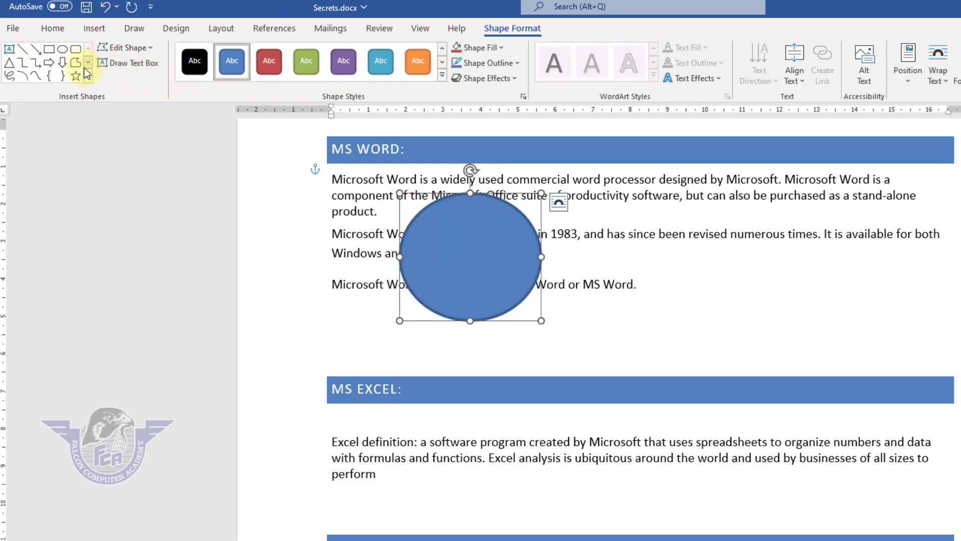
pyautogui.click(75, 75)
pyautogui.moveTo(659, 193); pyautogui.dragTo(791, 335)
# Draw a right block arrow over the MS Excel section's paragraph, below and between the oval and the star
pyautogui.click(49, 62)
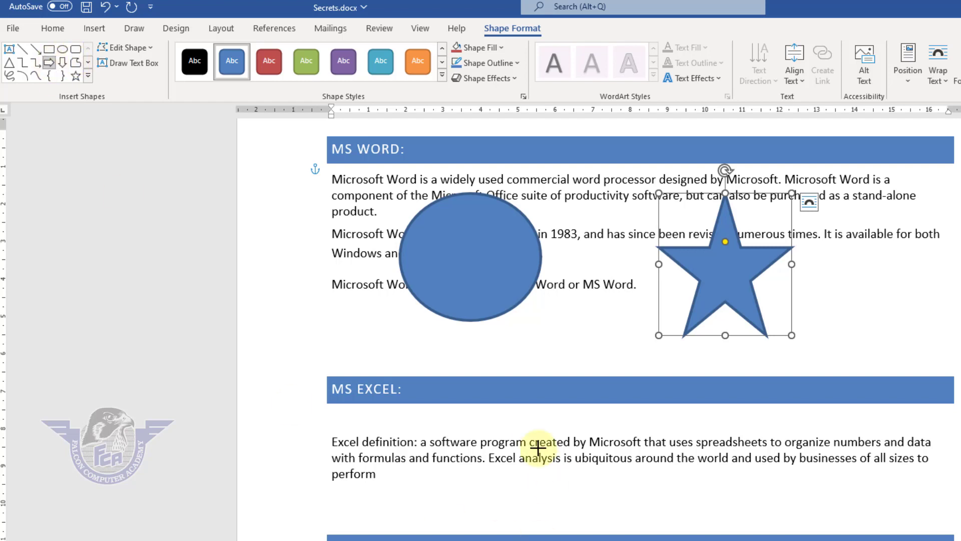
pyautogui.moveTo(532, 440); pyautogui.dragTo(663, 519)
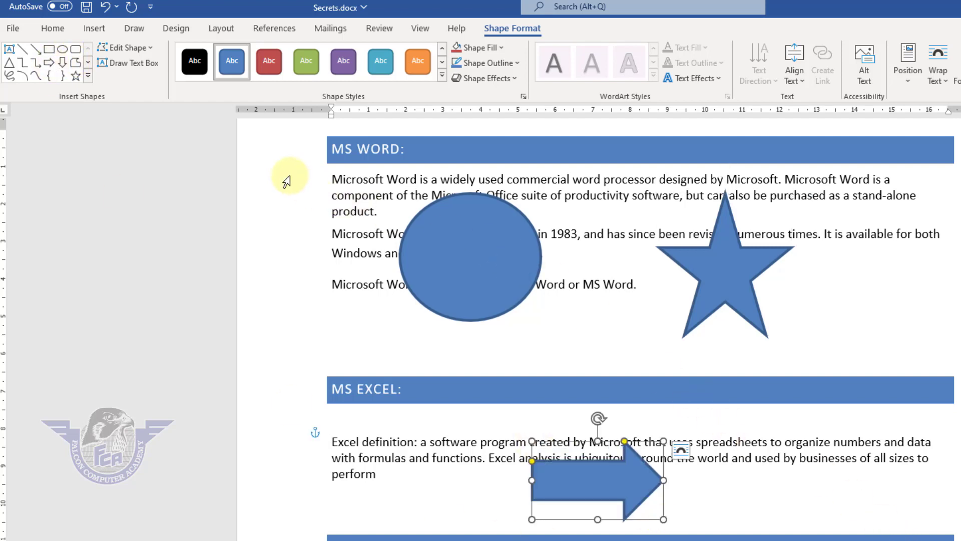
# Try to select all three shapes by sweeping an ordinary selection from the MS Word text to the PowerPoint heading, and clear the selection
pyautogui.moveTo(287, 178); pyautogui.dragTo(645, 540)
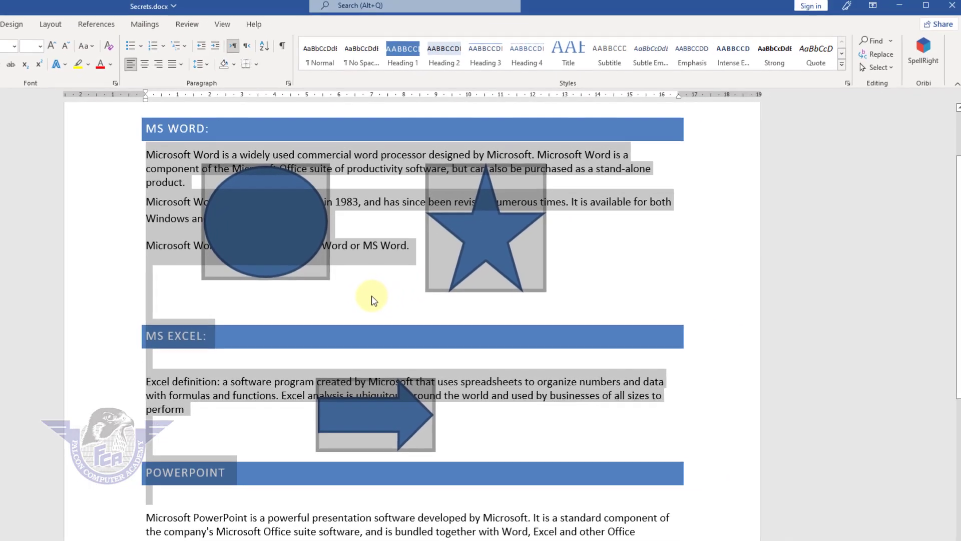
pyautogui.click(481, 317)
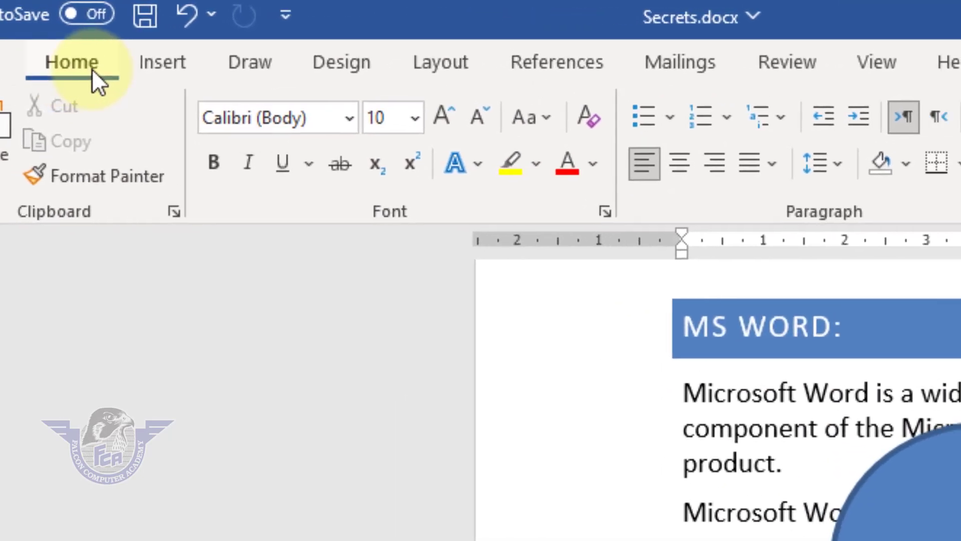
# Select the oval, star and arrow together with Select Objects and move them slightly right and down until the arrow reaches the PowerPoint heading bar
pyautogui.click(825, 182)
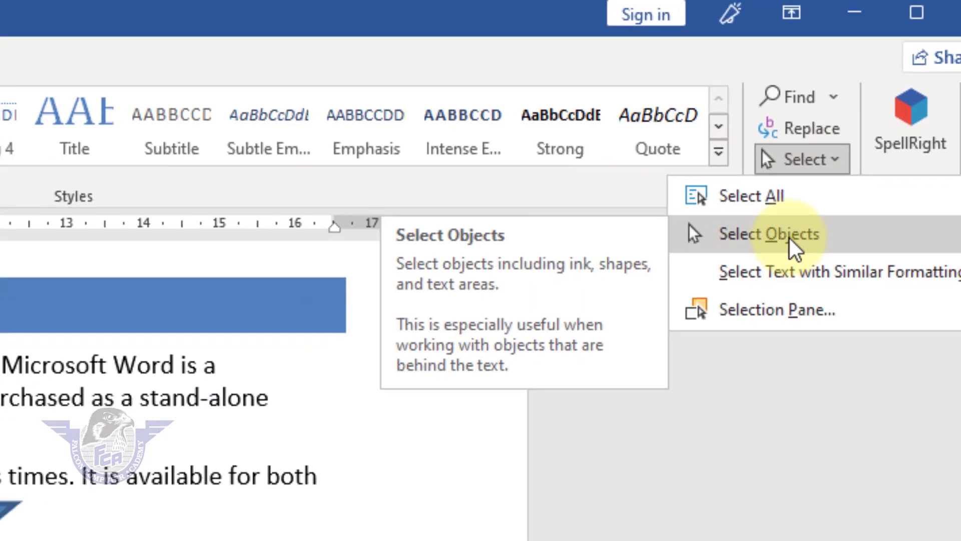
pyautogui.click(779, 255)
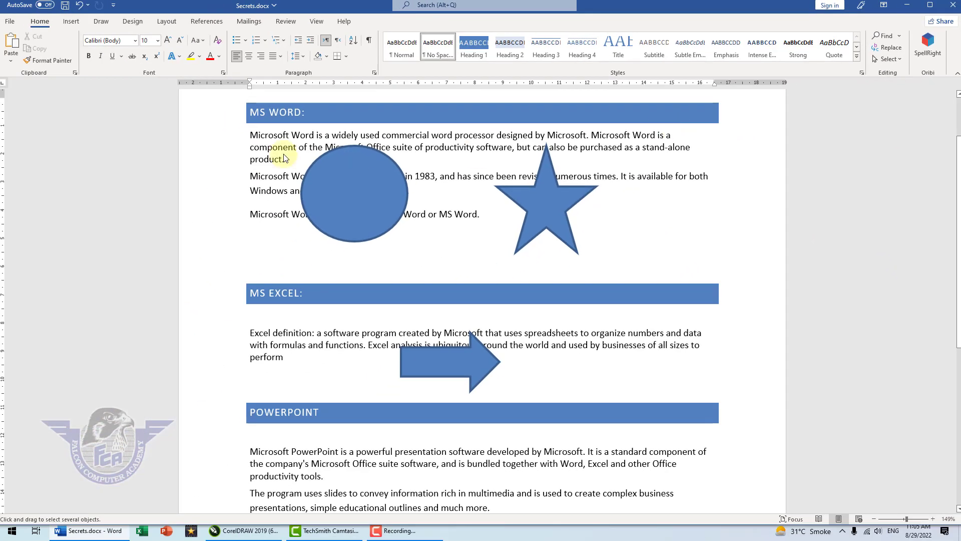
pyautogui.moveTo(214, 114); pyautogui.dragTo(639, 392)
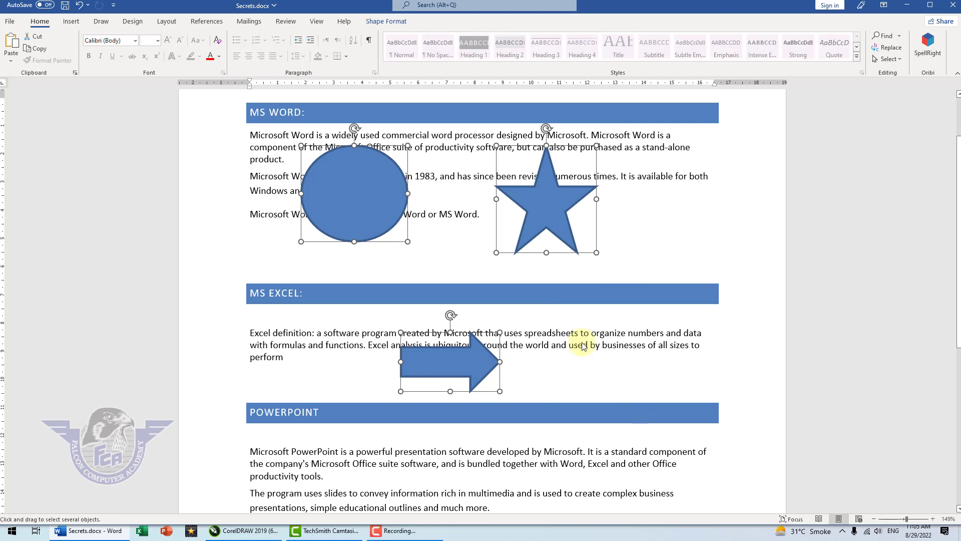
pyautogui.moveTo(538, 222); pyautogui.dragTo(599, 239)
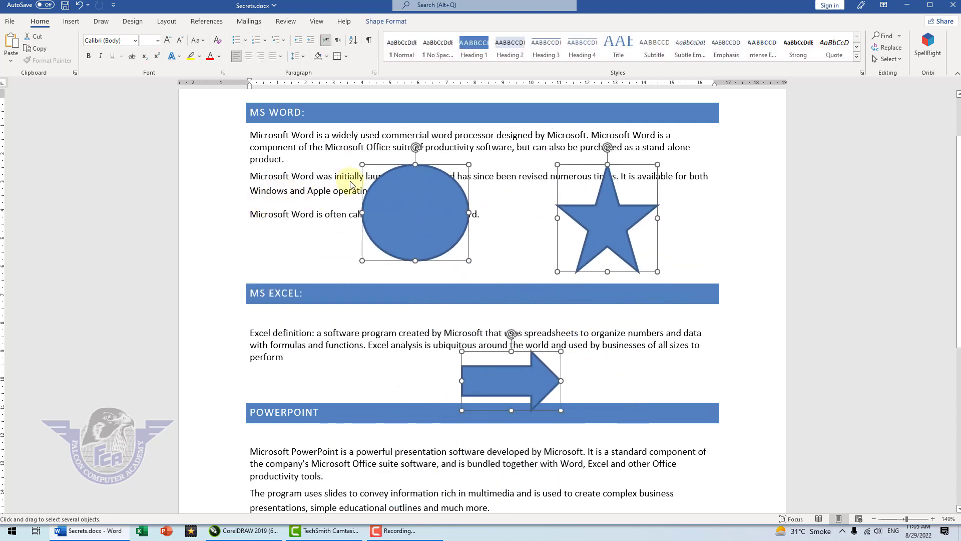
# Show the Selection pane for the document's shapes
pyautogui.hotkey('alt', 'F10')
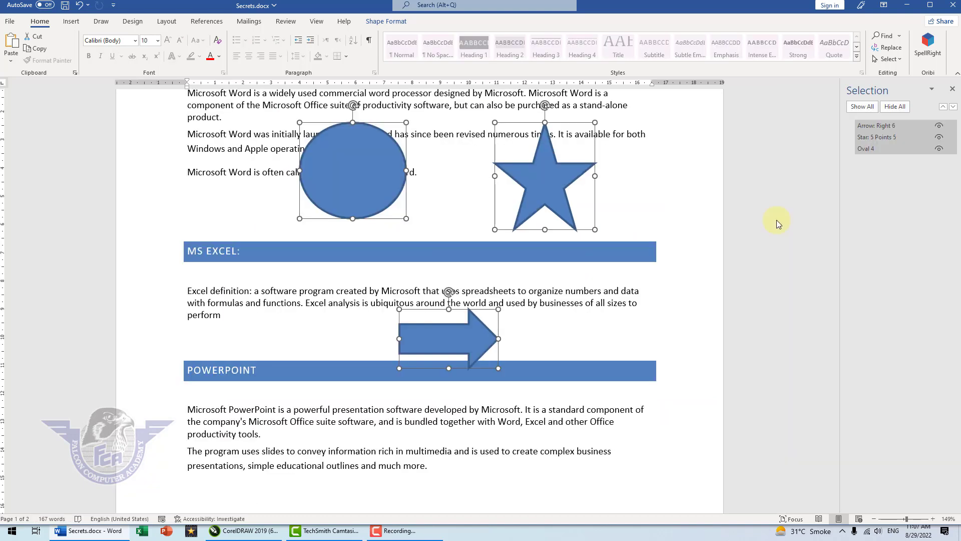